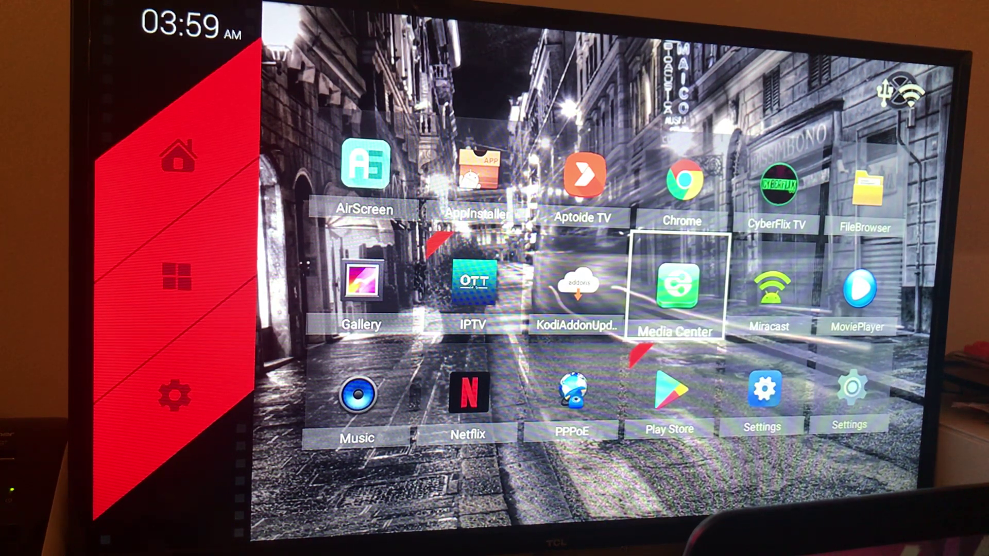
Step: Move the launcher focus highlight onto the Chrome tile in the app grid
{"action": "key", "text": "Right"}
{"action": "key", "text": "Left"}
{"action": "key", "text": "Up"}
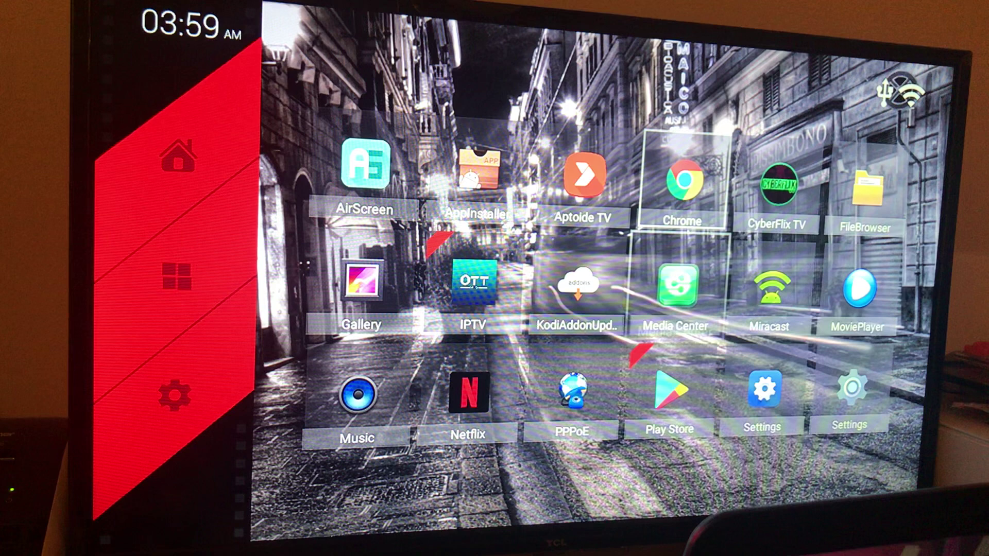
{"action": "key", "text": "Down"}
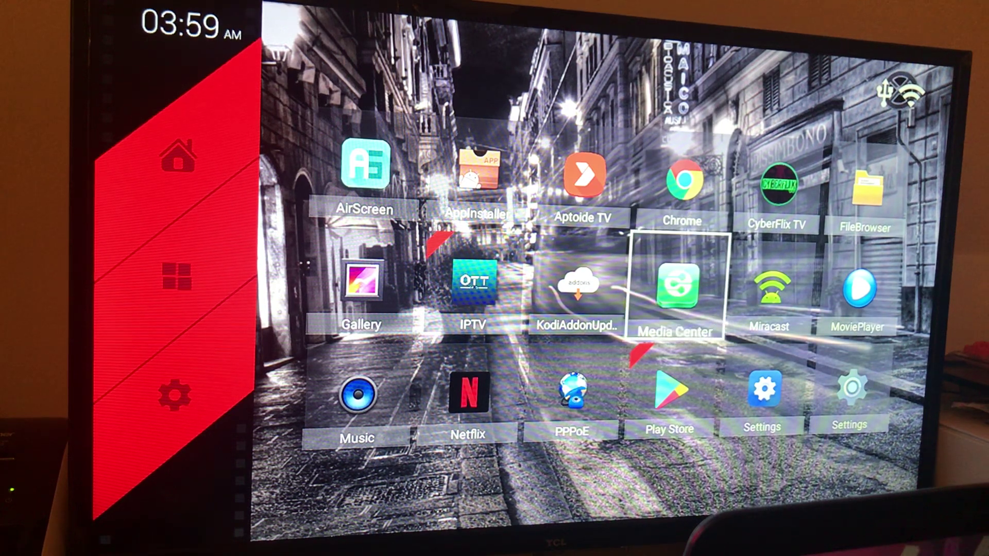
{"action": "key", "text": "Up"}
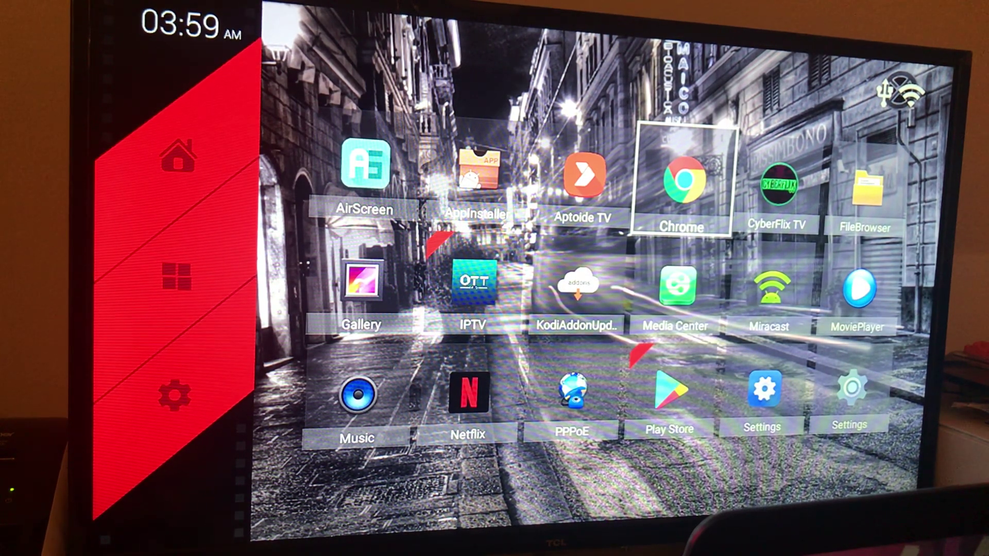
Step: Launch Chrome and accept its welcome terms to reach the google.com homepage
{"action": "key", "text": "Return"}
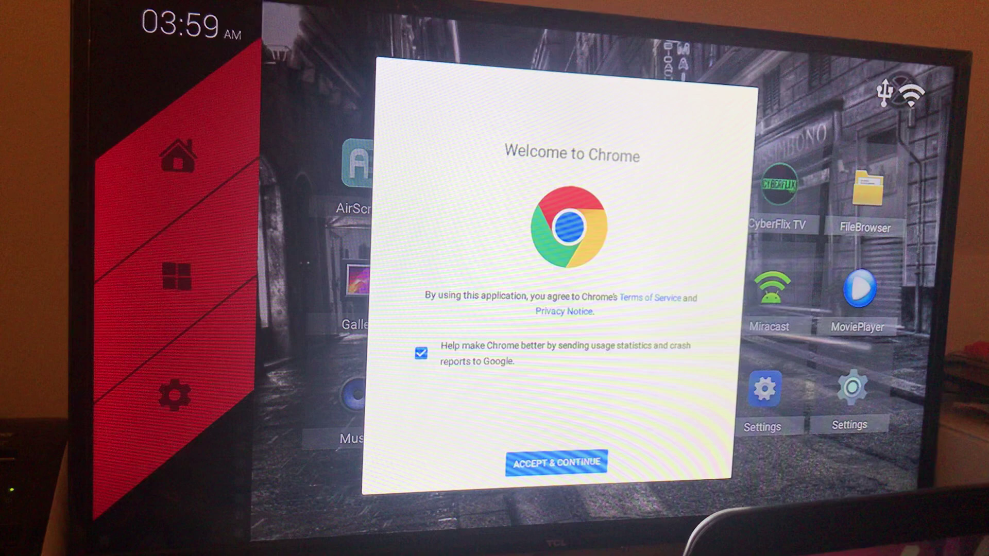
{"action": "key", "text": "Down"}
{"action": "key", "text": "Down"}
{"action": "key", "text": "Down"}
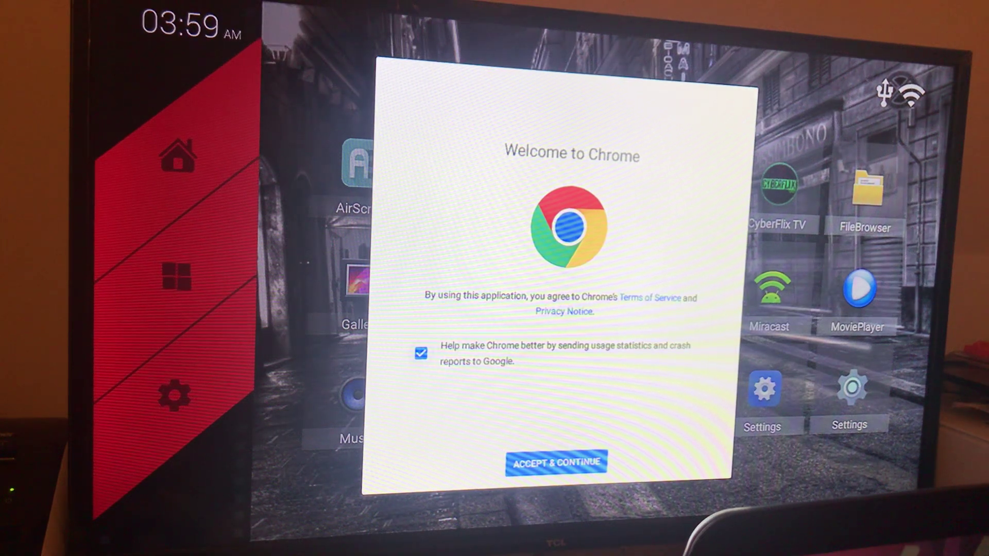
{"action": "key", "text": "Return"}
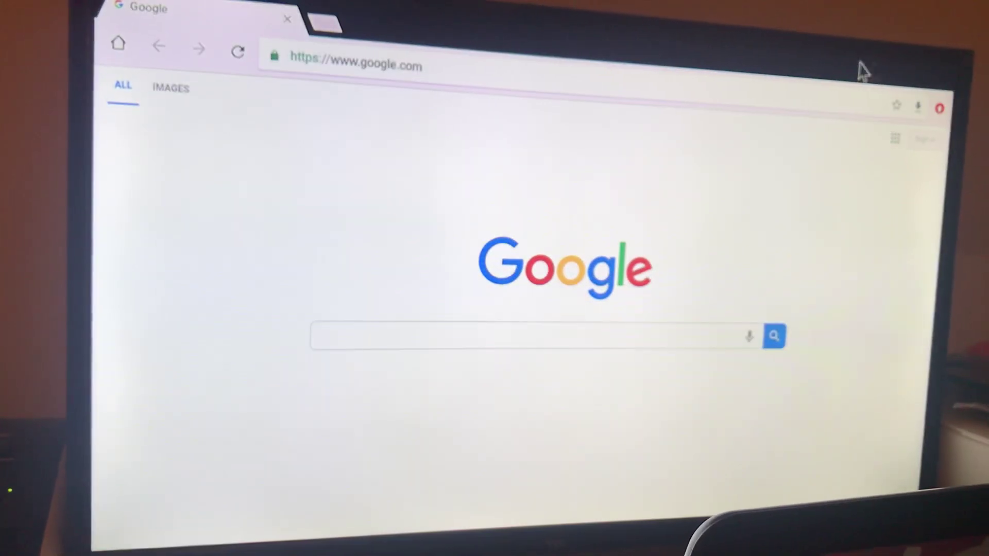
Step: Delete google.com from the address bar, editing from the end of the URL
{"action": "left_click", "coordinate": [424, 64]}
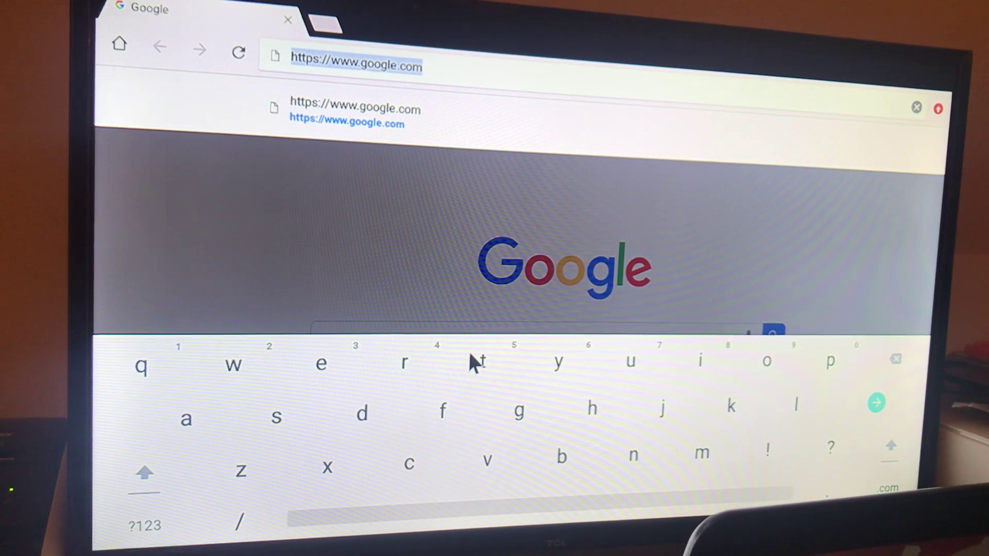
{"action": "key", "text": "Escape"}
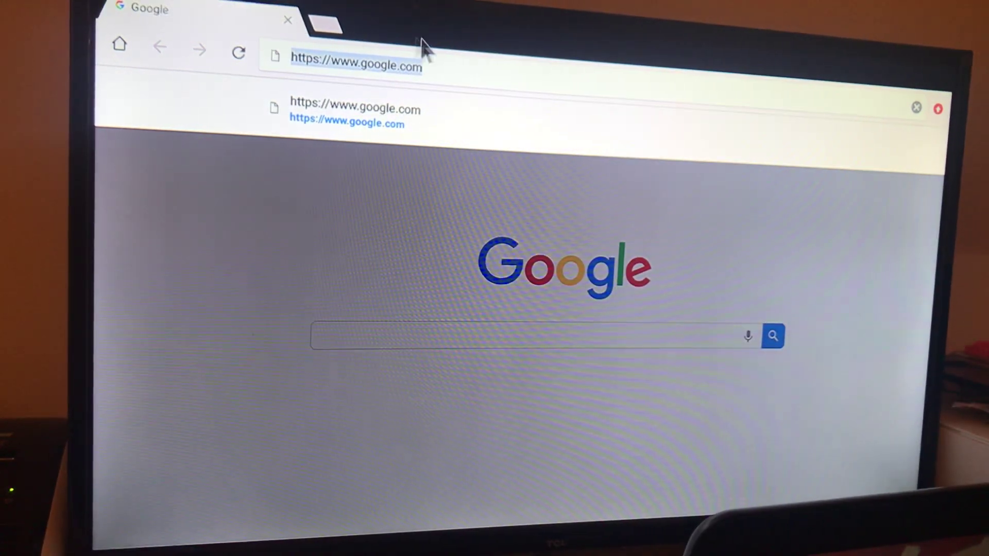
{"action": "left_click", "coordinate": [424, 65]}
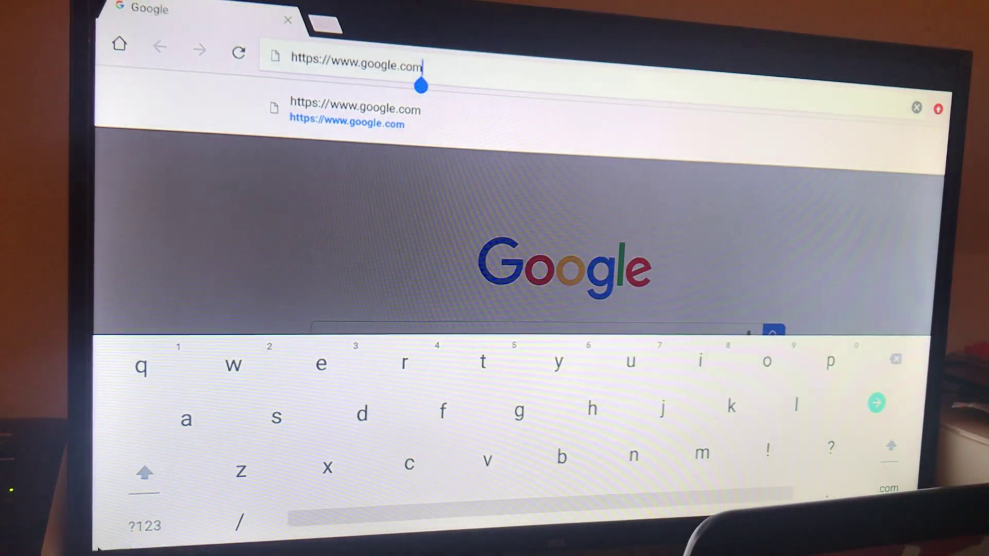
{"action": "key", "text": "BackSpace"}
{"action": "key", "text": "BackSpace"}
{"action": "key", "text": "BackSpace"}
{"action": "key", "text": "BackSpace"}
{"action": "key", "text": "BackSpace"}
{"action": "key", "text": "BackSpace"}
{"action": "key", "text": "BackSpace"}
{"action": "key", "text": "BackSpace"}
{"action": "key", "text": "BackSpace"}
{"action": "key", "text": "BackSpace"}
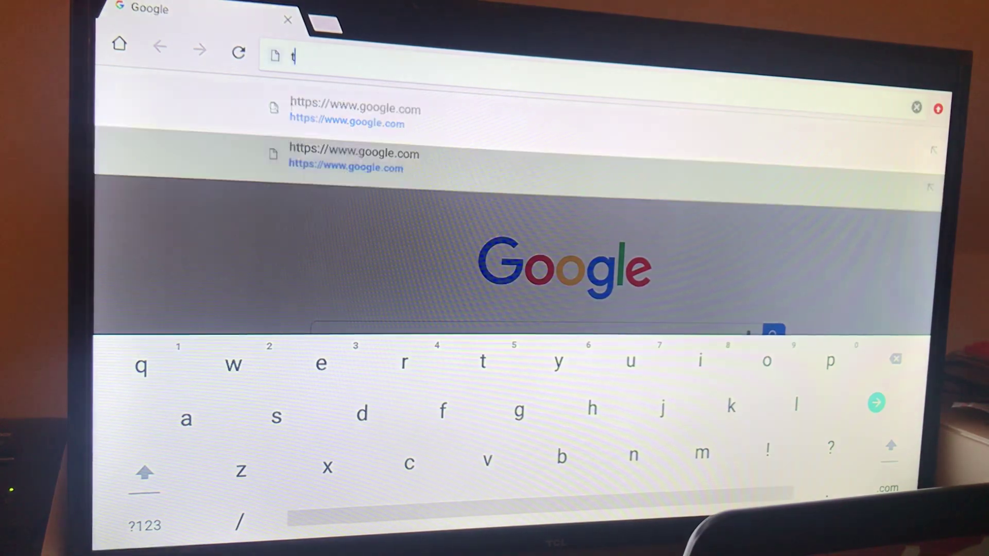
{"action": "type", "text": "ti"}
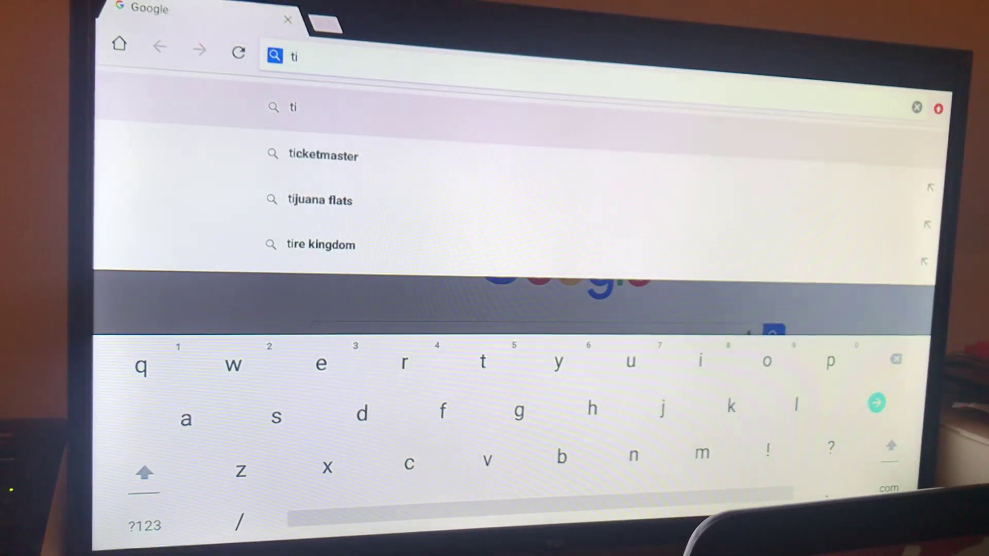
Step: Fix the mistyped start of the tutanota.net/iptv19.apk address
{"action": "key", "text": "BackSpace"}
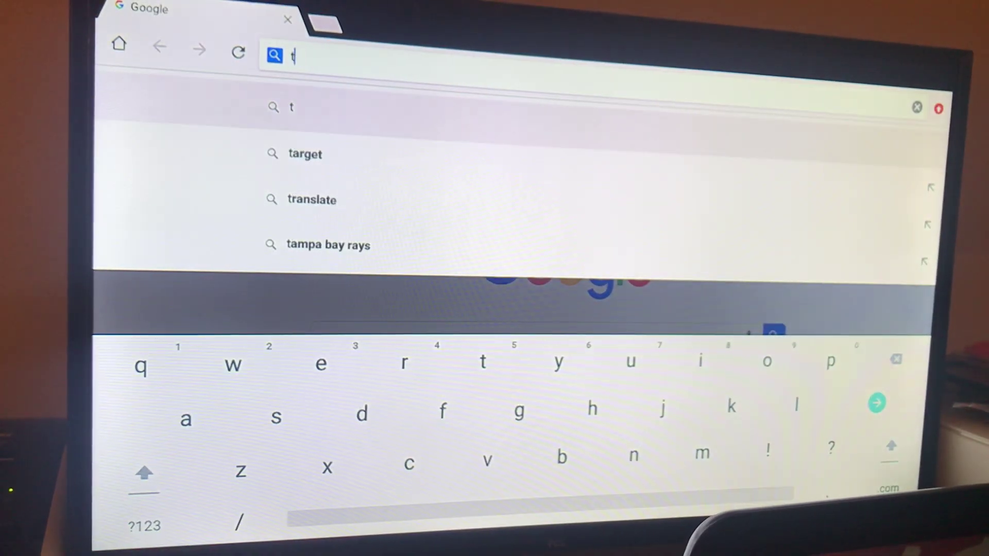
{"action": "type", "text": "ut"}
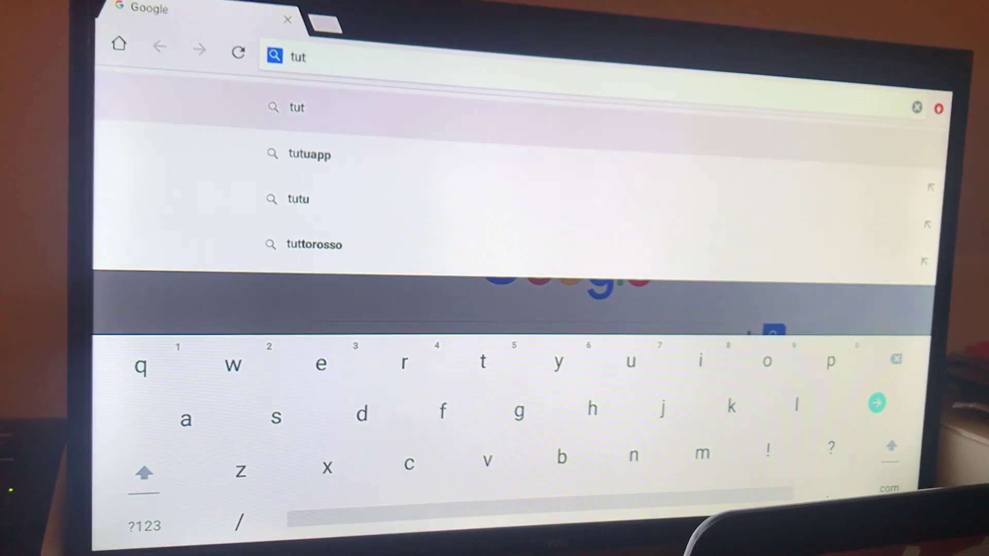
{"action": "type", "text": "an"}
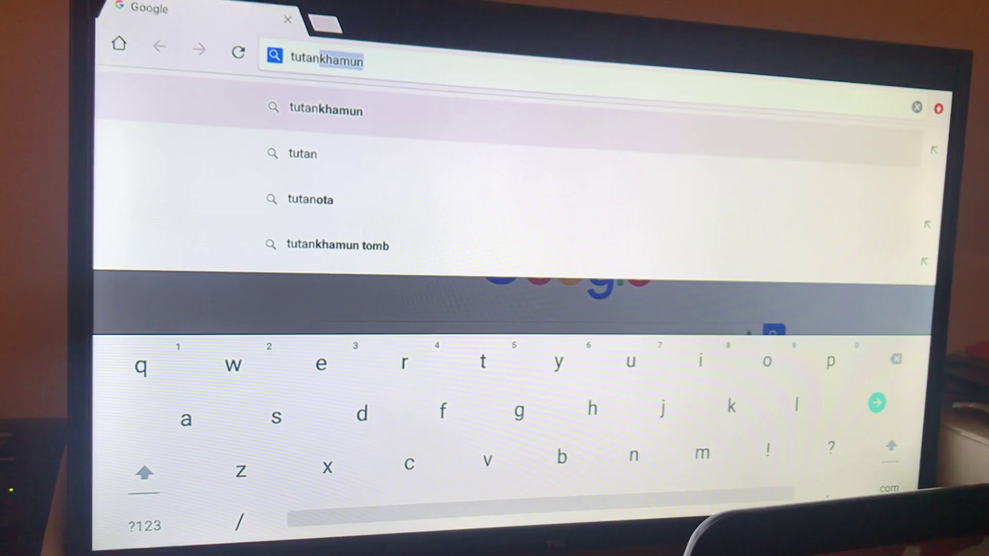
{"action": "type", "text": "ota."}
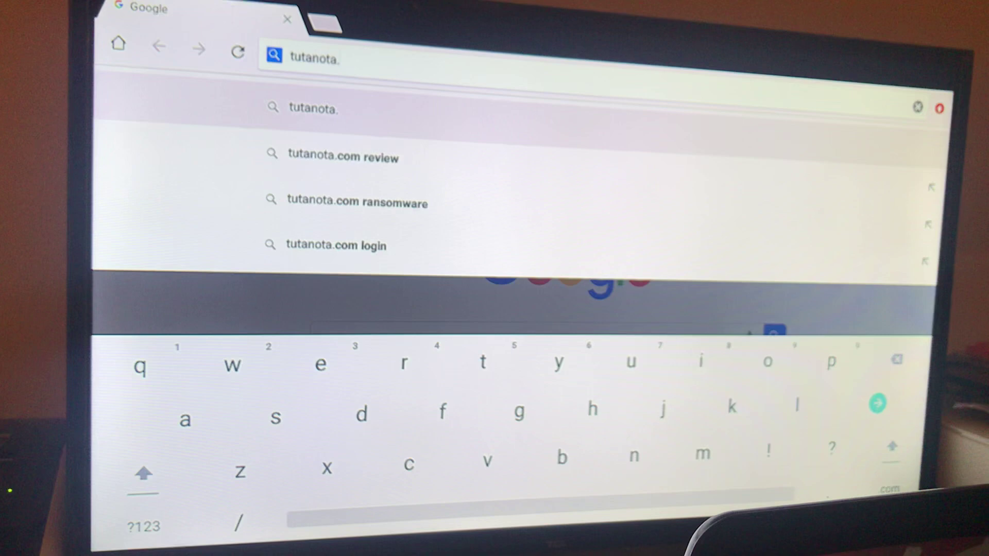
{"action": "type", "text": "net"}
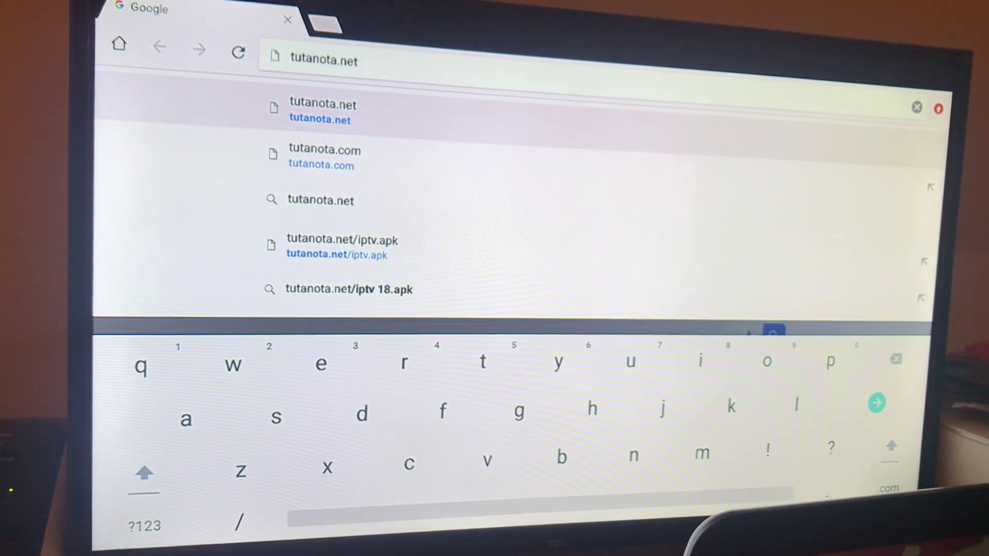
{"action": "type", "text": "/"}
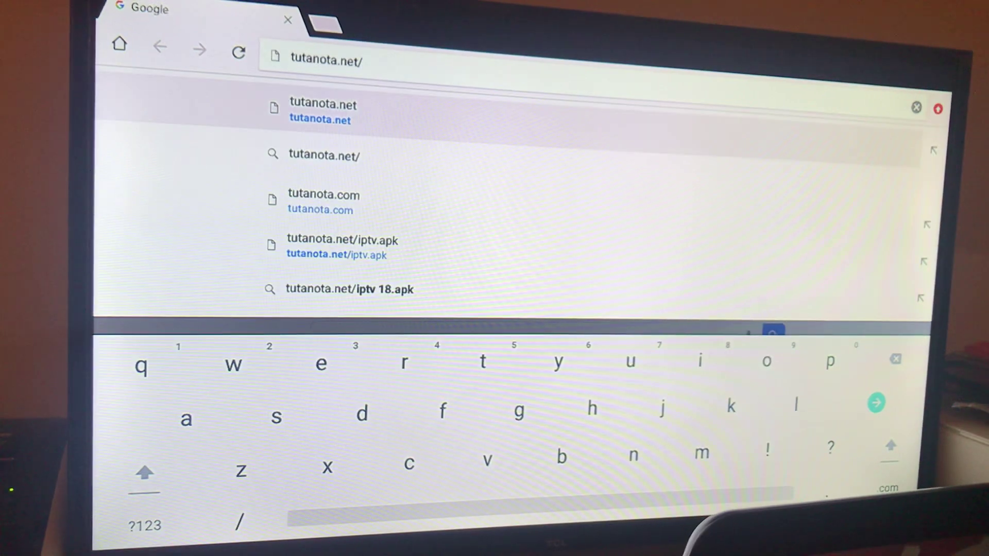
{"action": "type", "text": "i"}
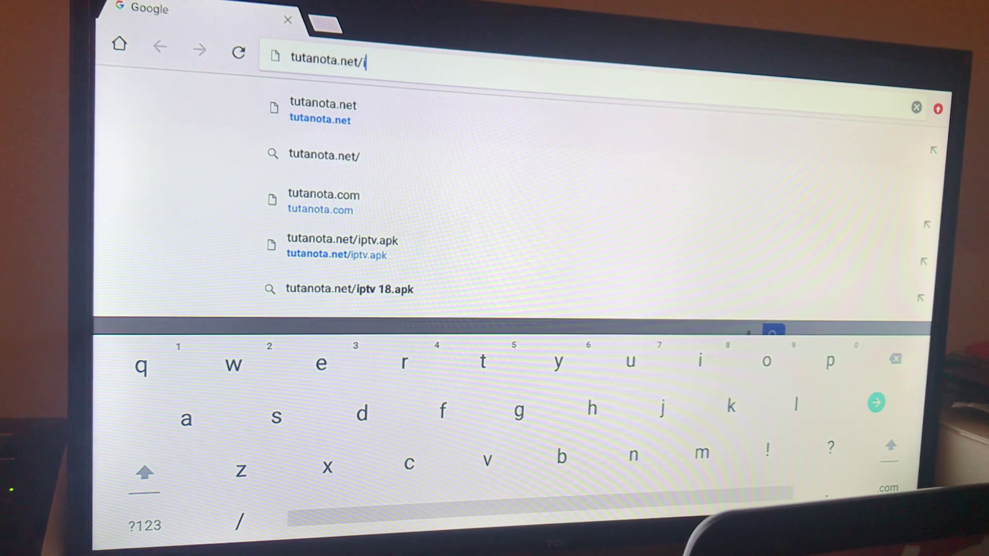
{"action": "type", "text": "p"}
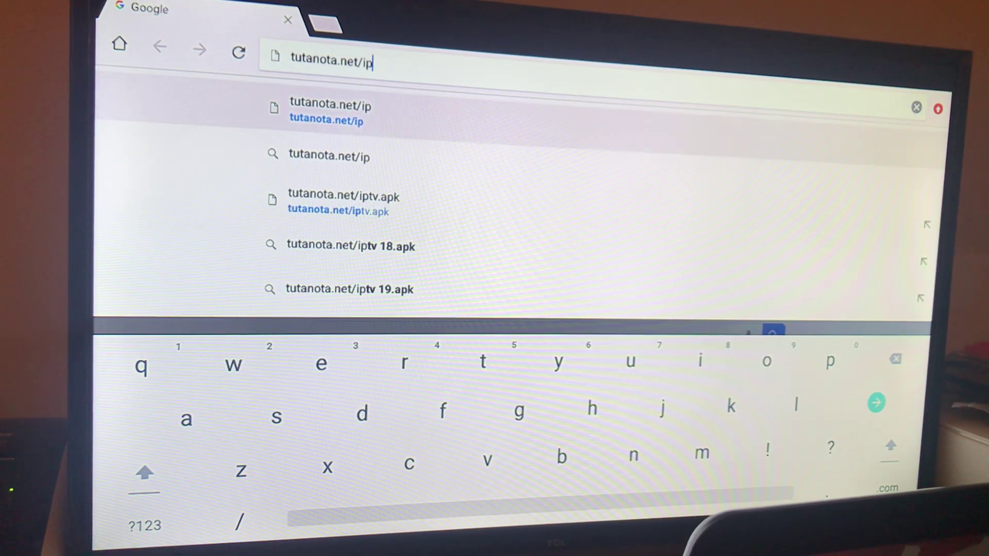
{"action": "type", "text": "tv1"}
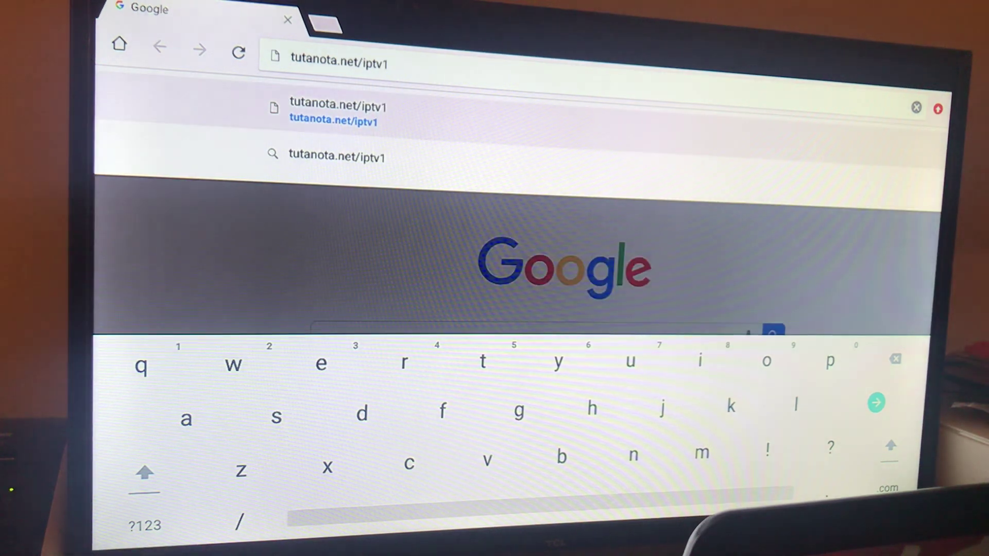
{"action": "type", "text": "9"}
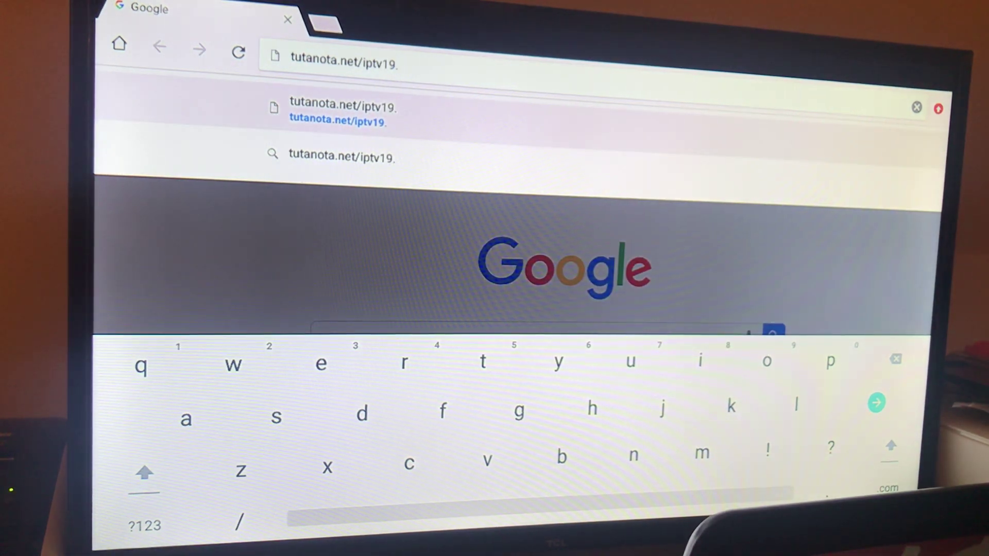
{"action": "type", "text": ".apk"}
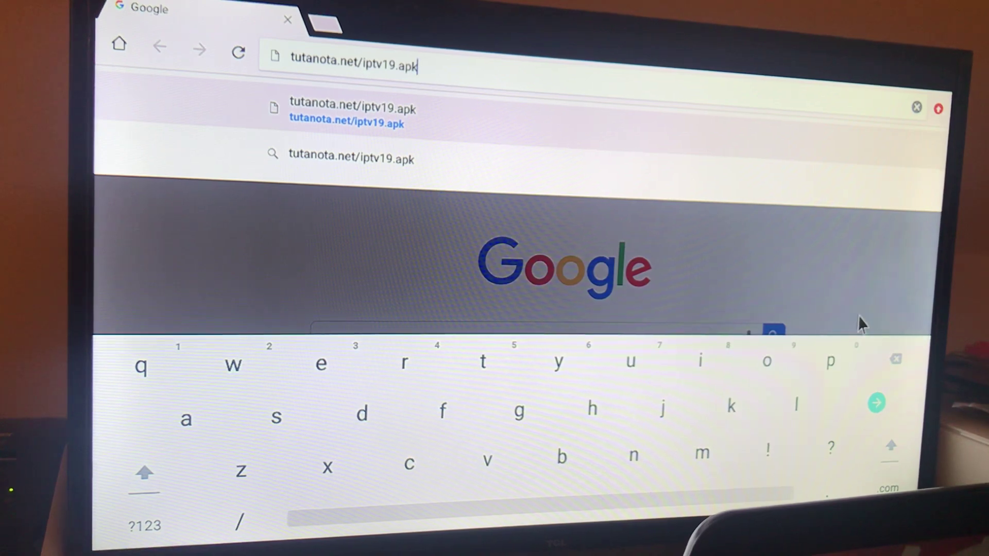
Step: Go to tutanota.net/iptv19.apk and allow Chrome storage access to save the download
{"action": "left_click", "coordinate": [877, 404]}
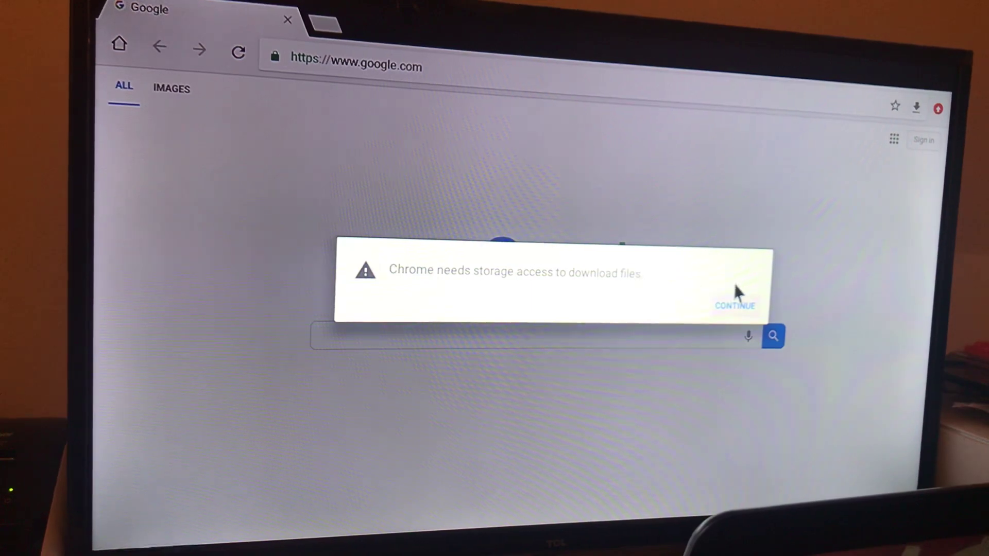
{"action": "left_click", "coordinate": [729, 307]}
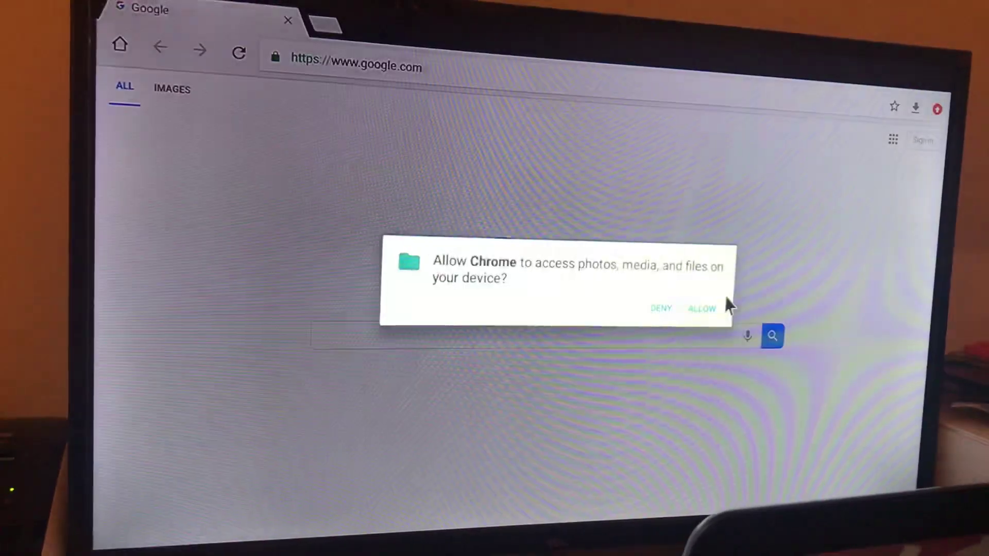
{"action": "left_click", "coordinate": [703, 309]}
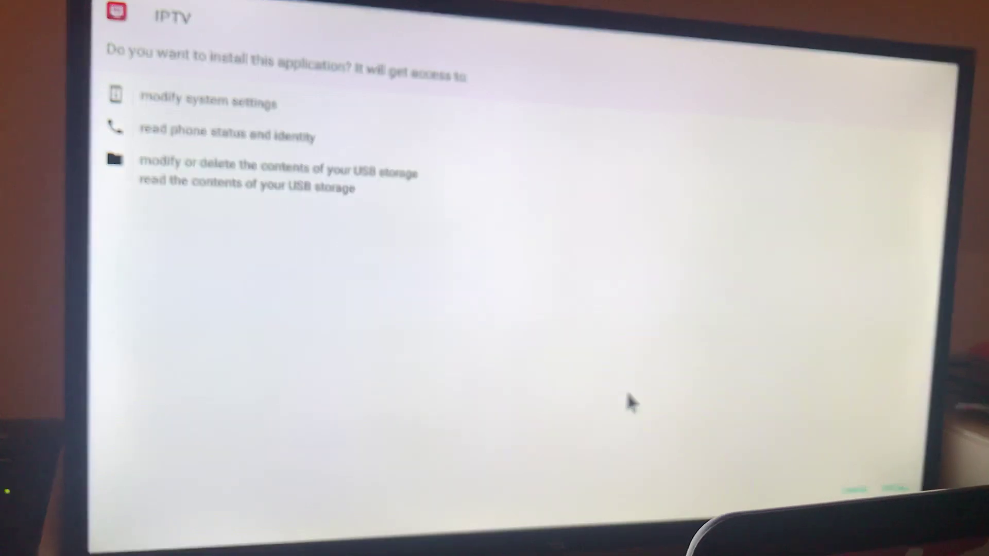
Step: Confirm installing the IPTV app from its permissions screen
{"action": "left_click", "coordinate": [895, 488]}
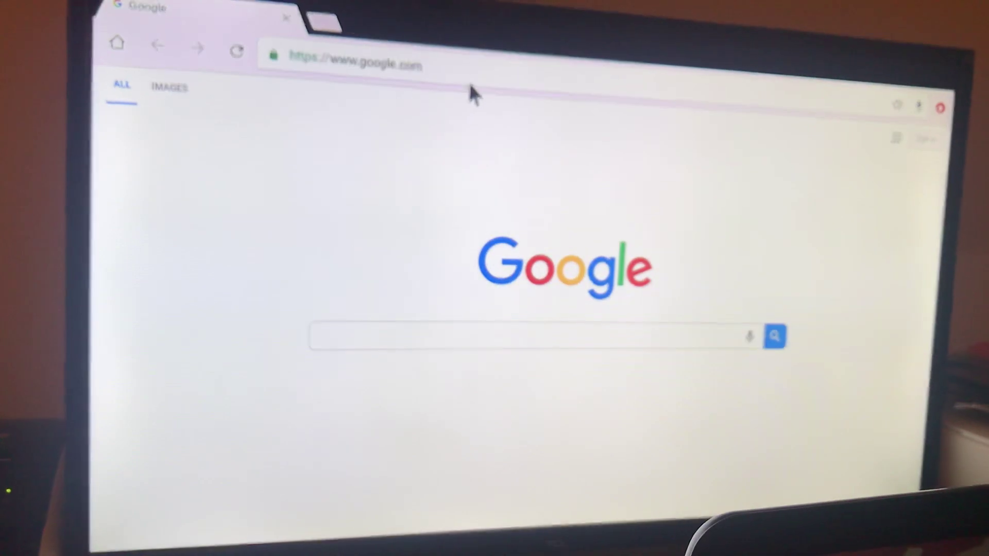
Step: Activate the address bar holding google.com, with the cursor at its end
{"action": "left_click", "coordinate": [454, 65]}
{"action": "left_click", "coordinate": [446, 63]}
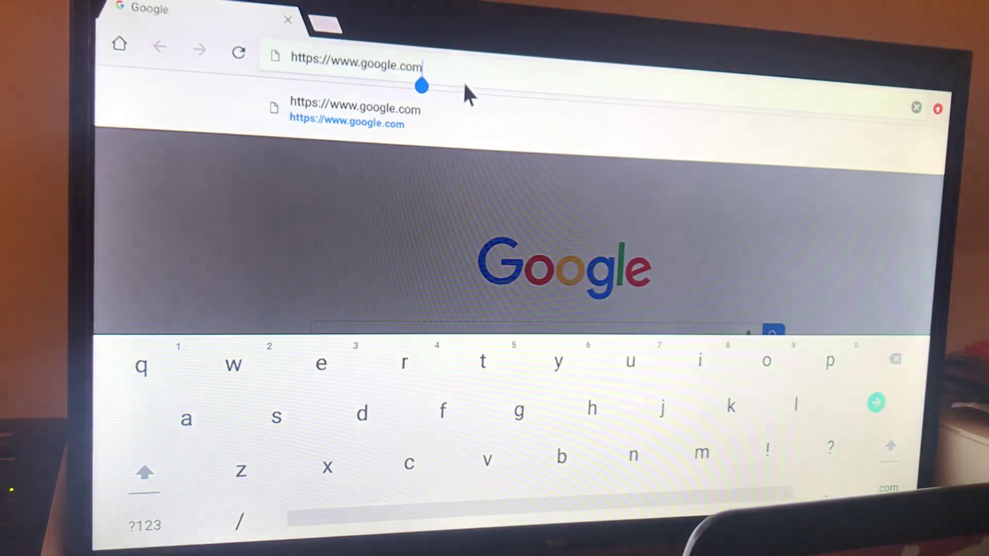